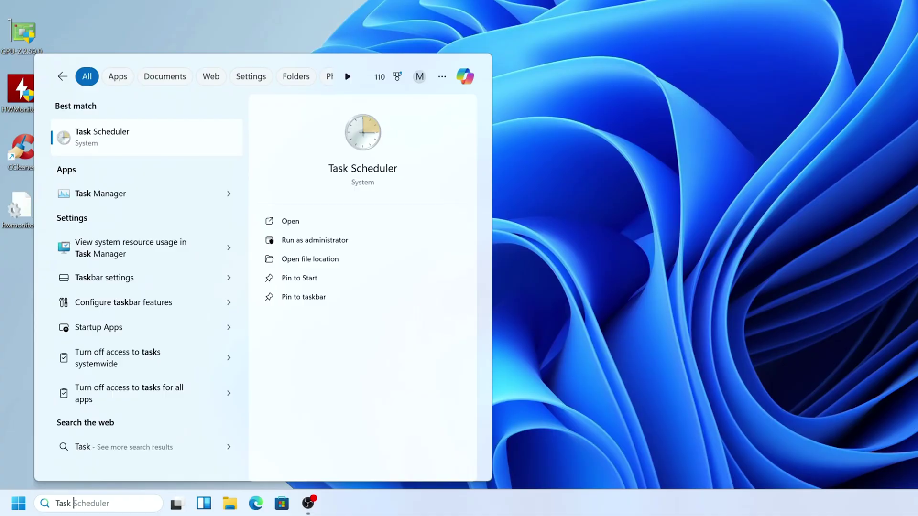
Step: Open Task Scheduler and create a new task named '5700X3D Undervolt'
{"action": "left_click", "coordinate": [140, 137]}
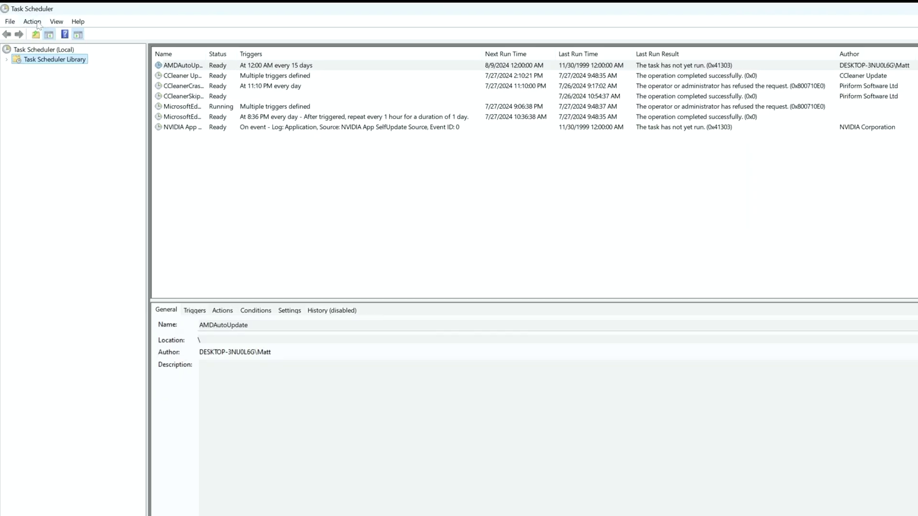
{"action": "left_click", "coordinate": [30, 21]}
{"action": "left_click", "coordinate": [77, 69]}
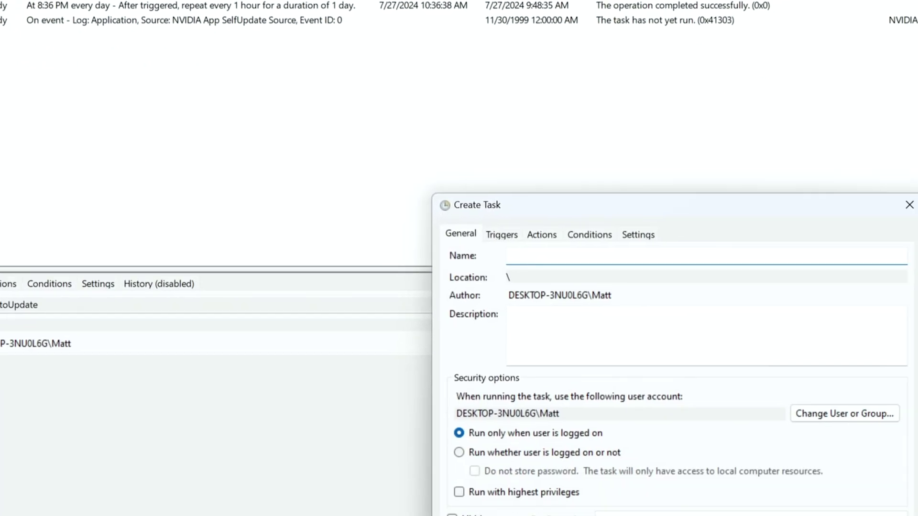
{"action": "type", "text": "5700X3D Undervolt"}
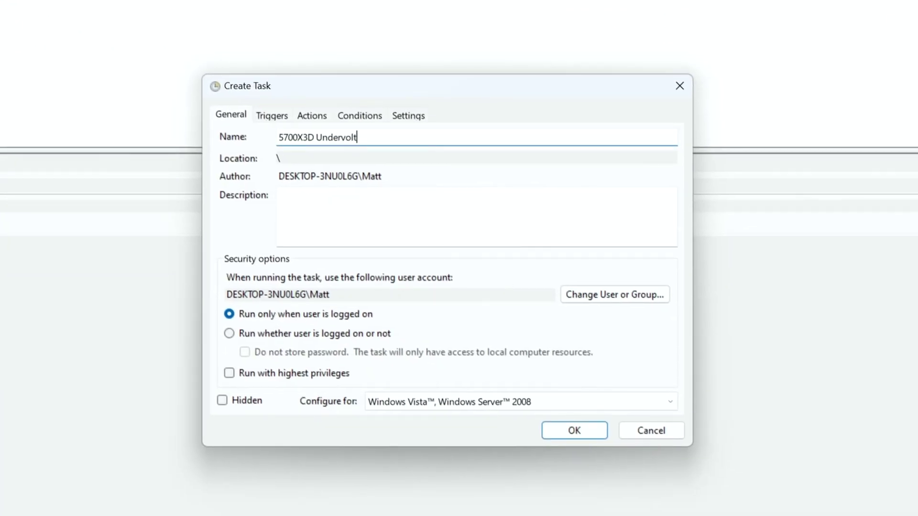
Step: Add the description '-30 Offset', run with highest privileges, and configure for Windows 10
{"action": "left_click", "coordinate": [282, 195]}
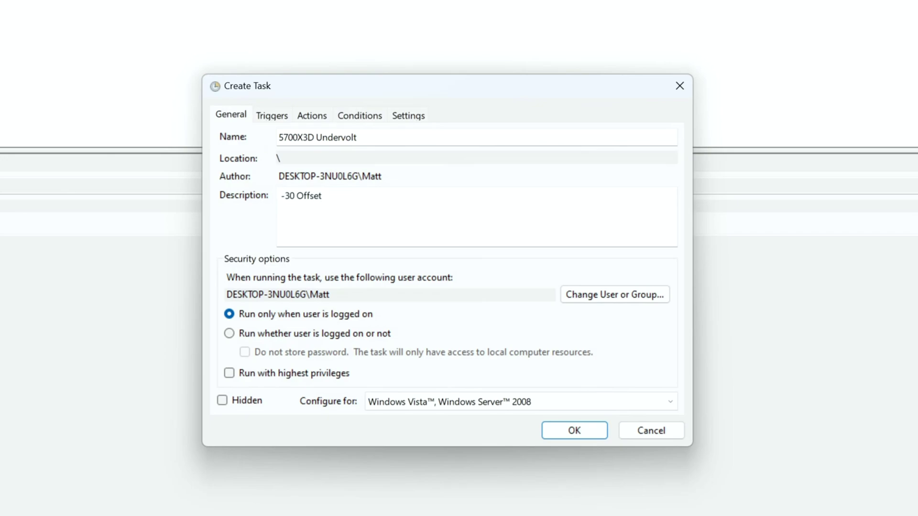
{"action": "left_click", "coordinate": [229, 315]}
{"action": "left_click", "coordinate": [410, 406]}
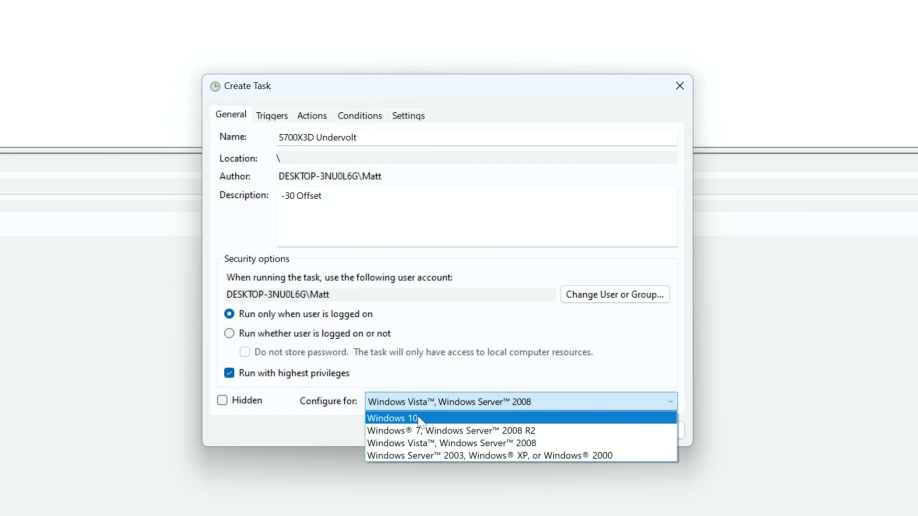
{"action": "left_click", "coordinate": [421, 417]}
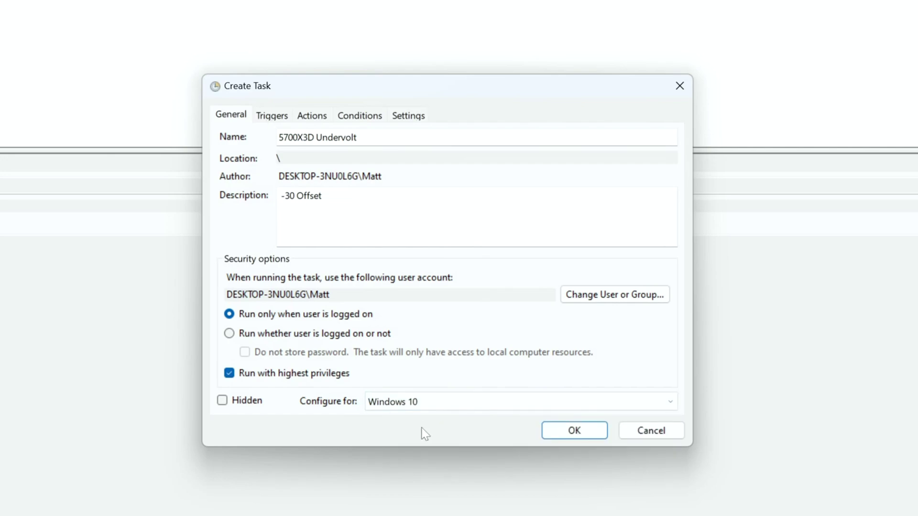
Step: Add a trigger that begins the task at startup after a 30-second delay
{"action": "left_click", "coordinate": [269, 117]}
{"action": "left_click", "coordinate": [264, 396]}
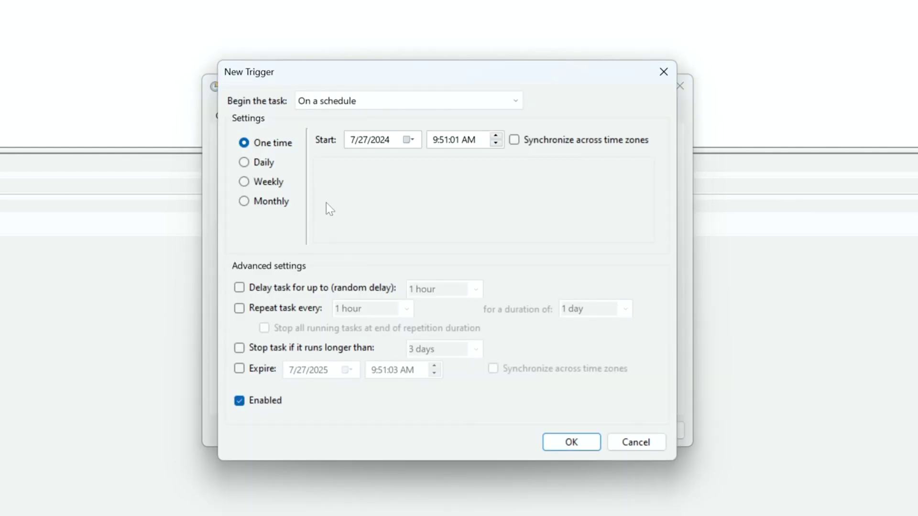
{"action": "left_click", "coordinate": [370, 102]}
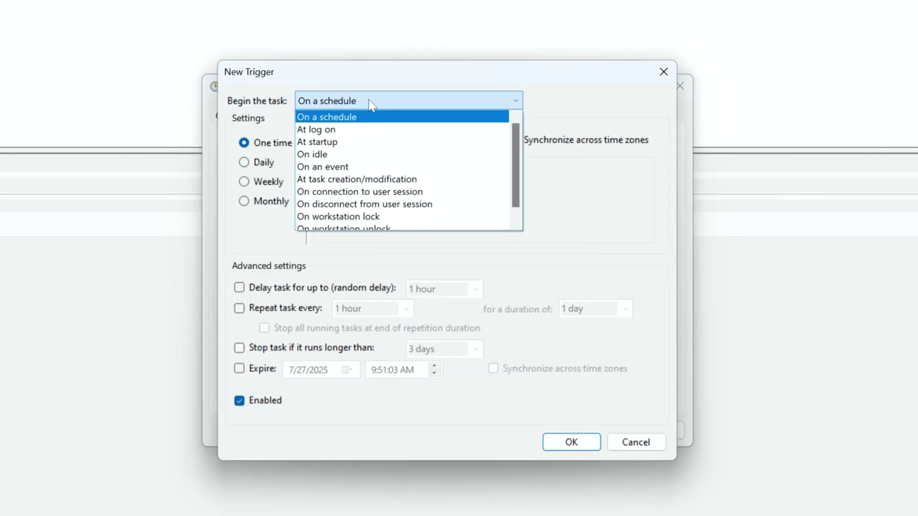
{"action": "left_click", "coordinate": [373, 143]}
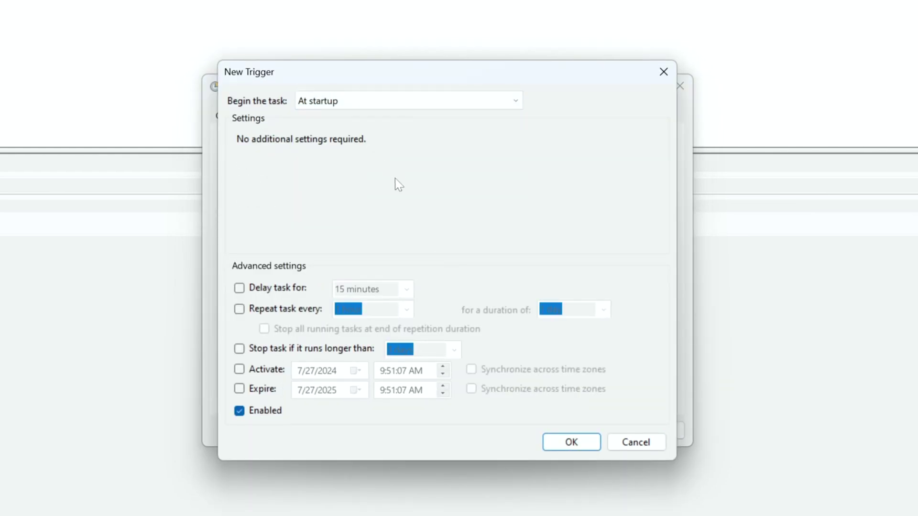
{"action": "left_click", "coordinate": [239, 289]}
{"action": "left_click", "coordinate": [406, 289]}
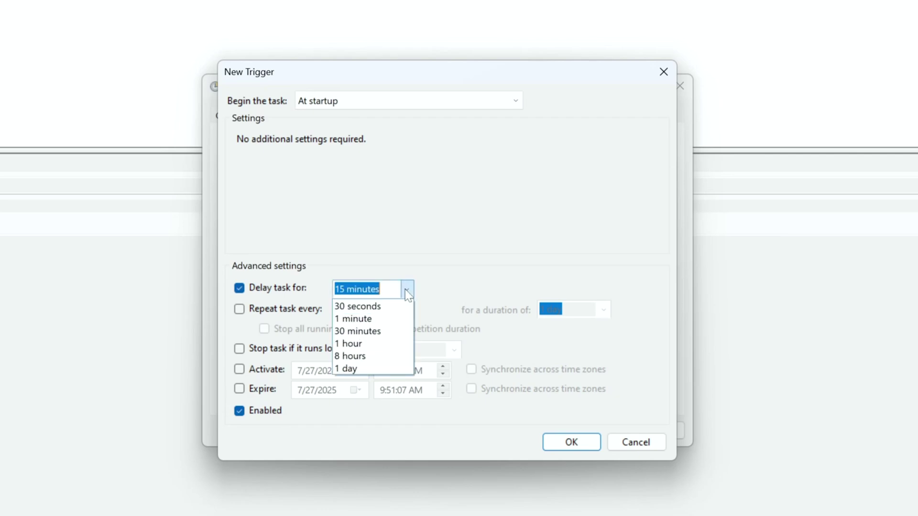
{"action": "left_click", "coordinate": [389, 307]}
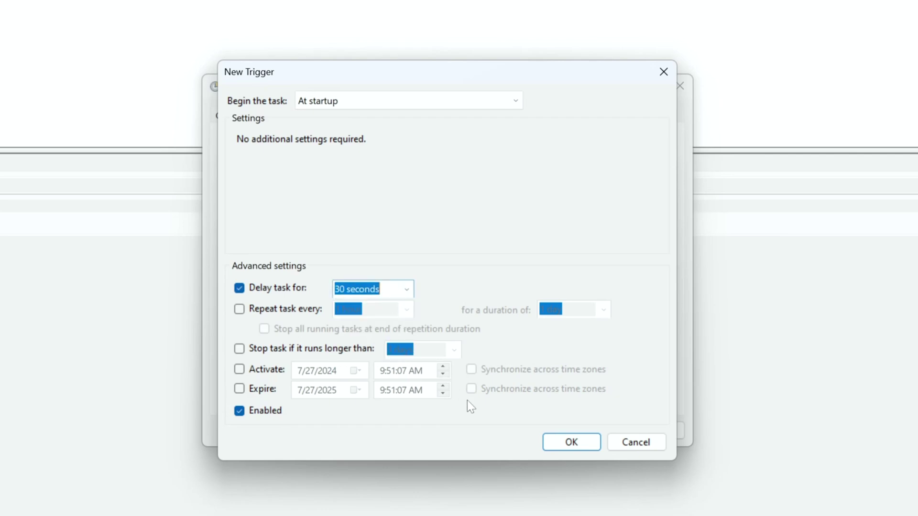
{"action": "left_click", "coordinate": [569, 445]}
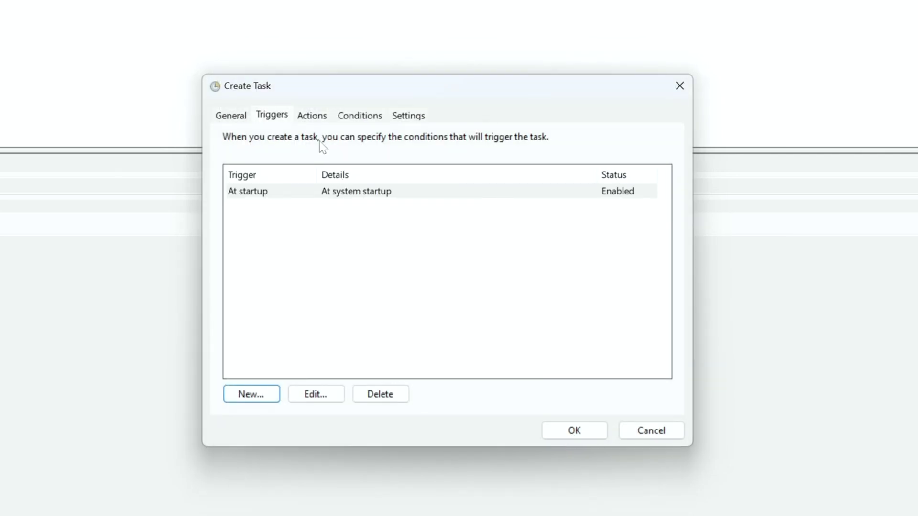
{"action": "left_click", "coordinate": [312, 116]}
{"action": "left_click", "coordinate": [247, 393]}
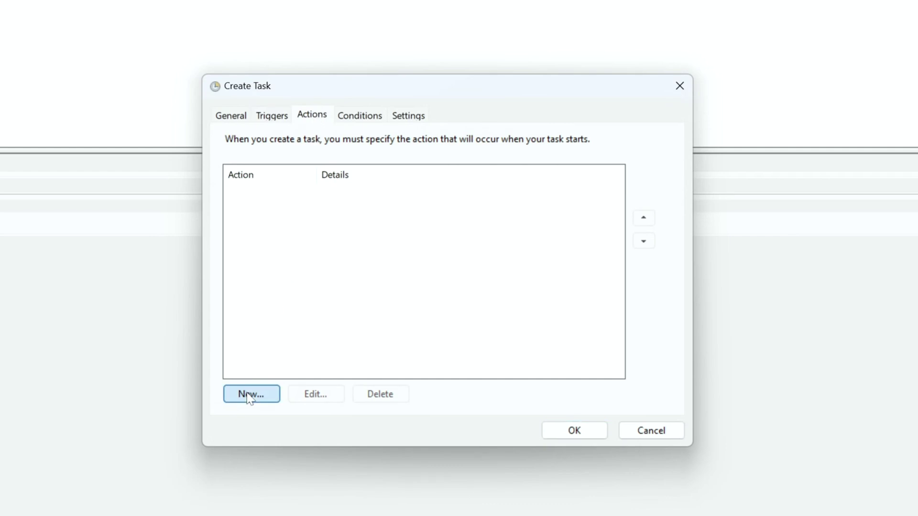
{"action": "left_click", "coordinate": [566, 197]}
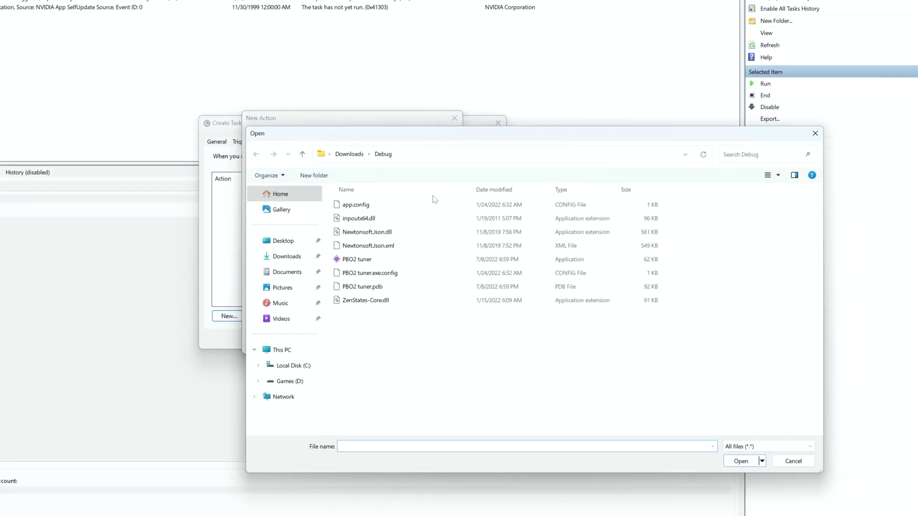
{"action": "left_click", "coordinate": [387, 277]}
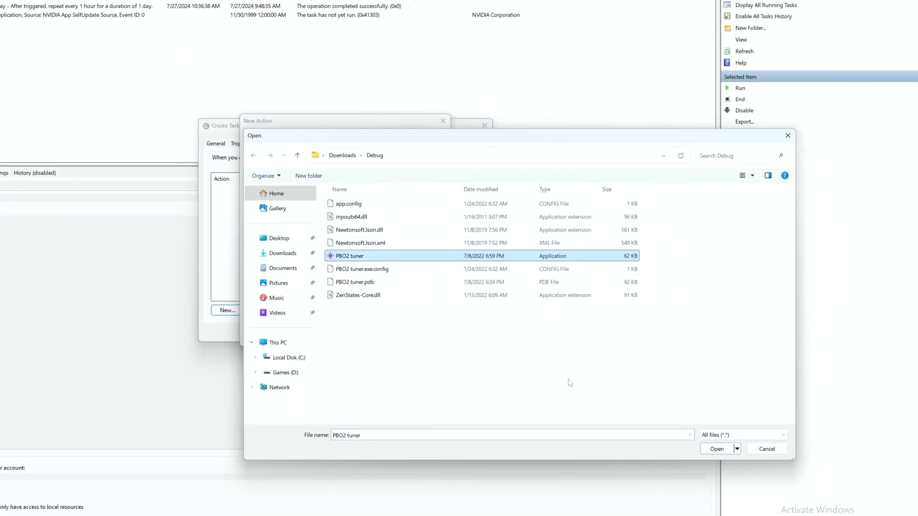
{"action": "left_click", "coordinate": [716, 449]}
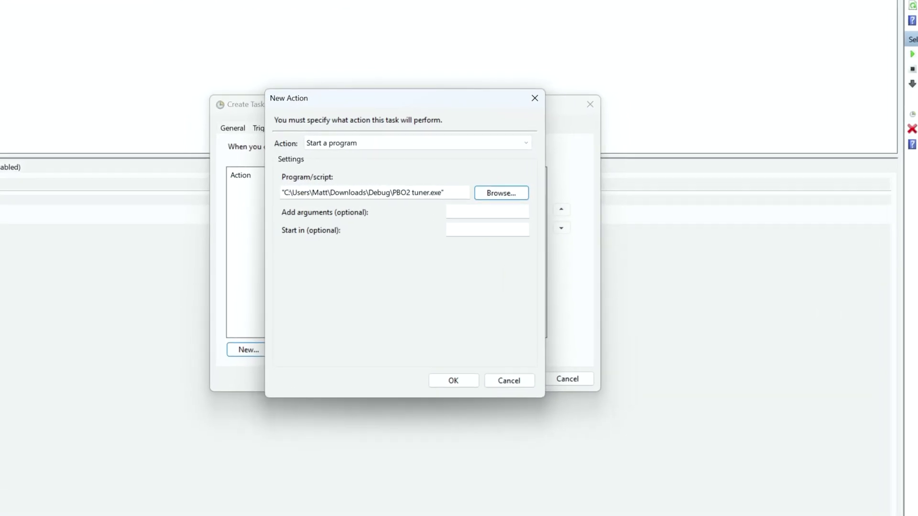
{"action": "left_click", "coordinate": [488, 212]}
{"action": "type", "text": "-30 -30 -30 -30 -3"}
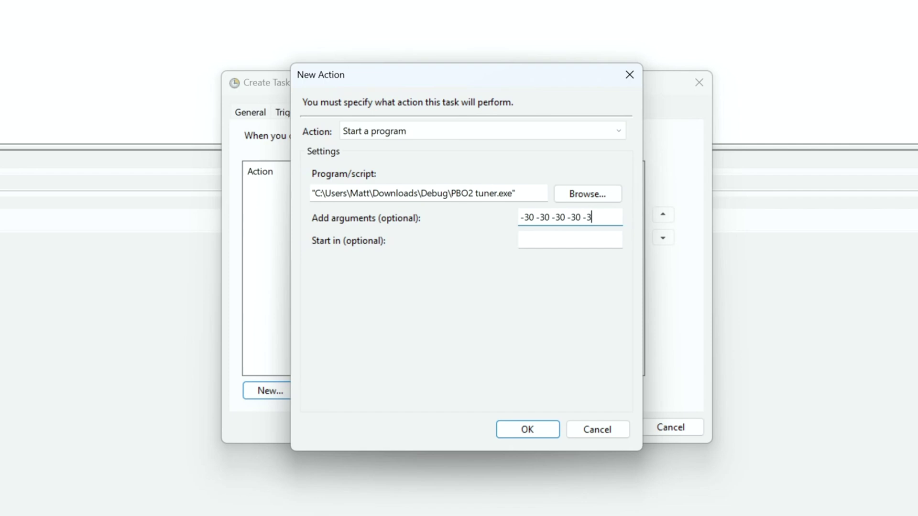
{"action": "type", "text": "0 -30 -30"}
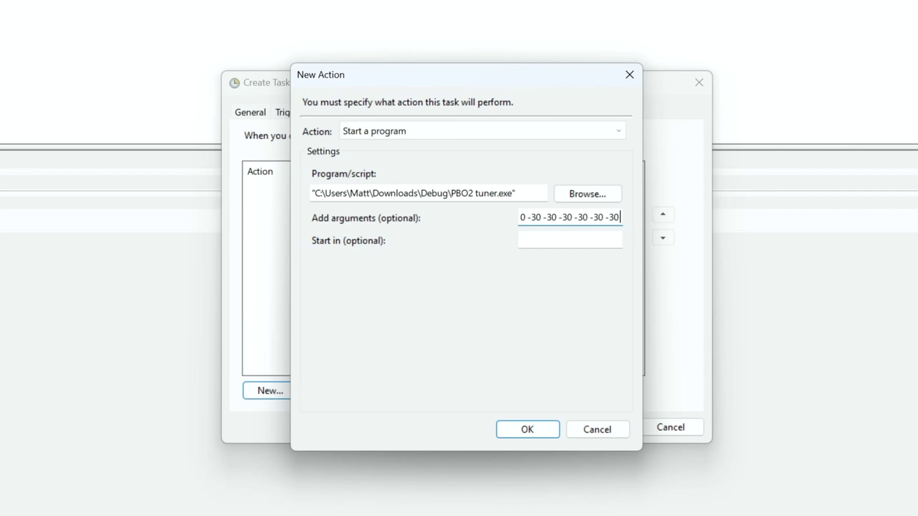
{"action": "key", "text": "Home"}
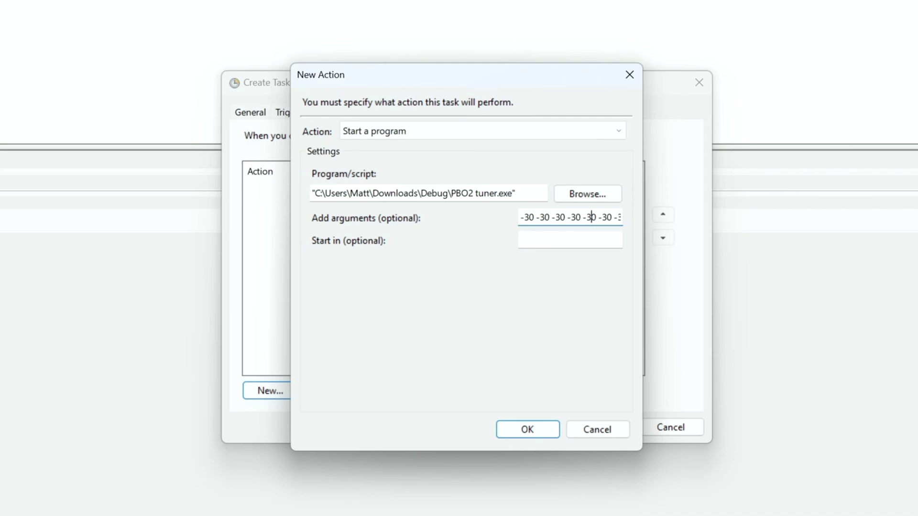
{"action": "key", "text": "Right"}
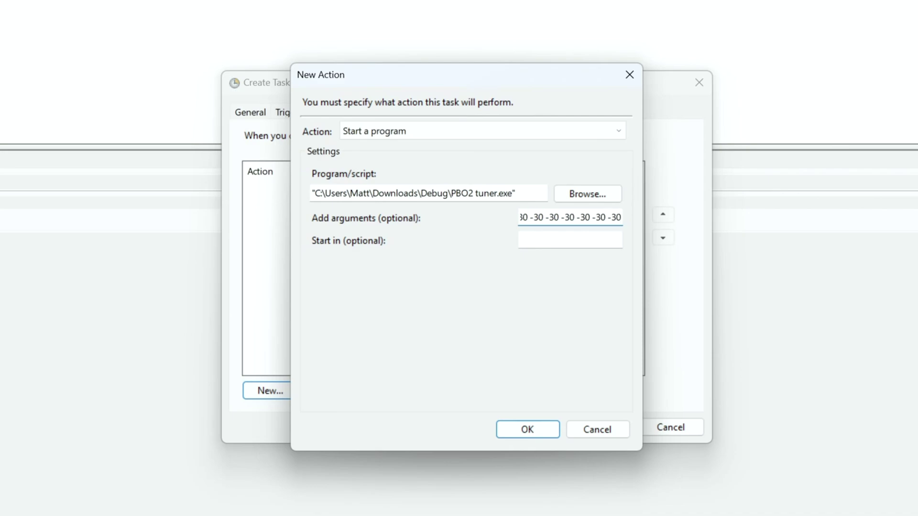
{"action": "left_click", "coordinate": [527, 429]}
Step: Allow the task to start on battery power and queue a new instance if already running
{"action": "left_click", "coordinate": [396, 114]}
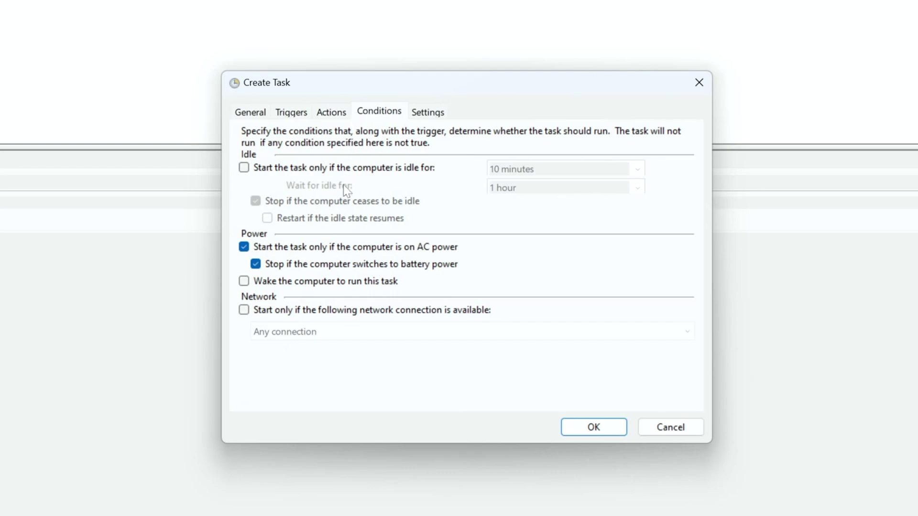
{"action": "left_click", "coordinate": [244, 249]}
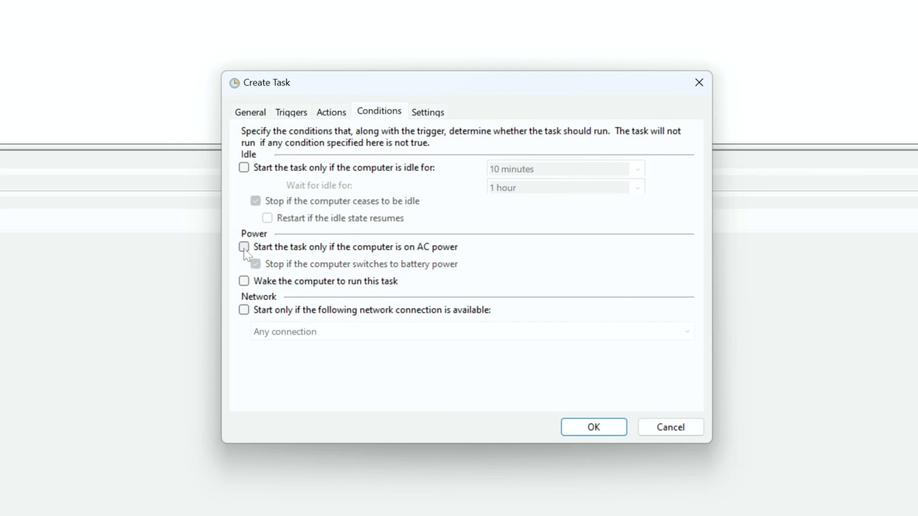
{"action": "left_click", "coordinate": [419, 117]}
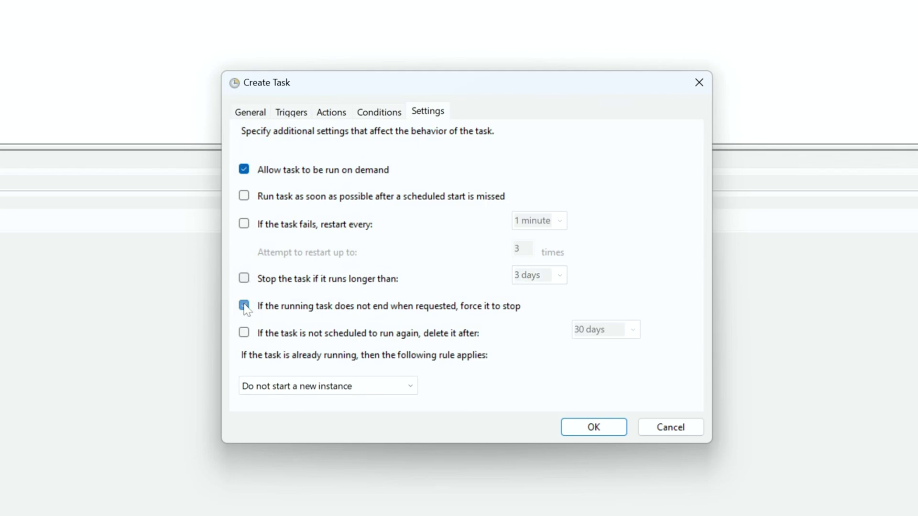
{"action": "left_click", "coordinate": [383, 386]}
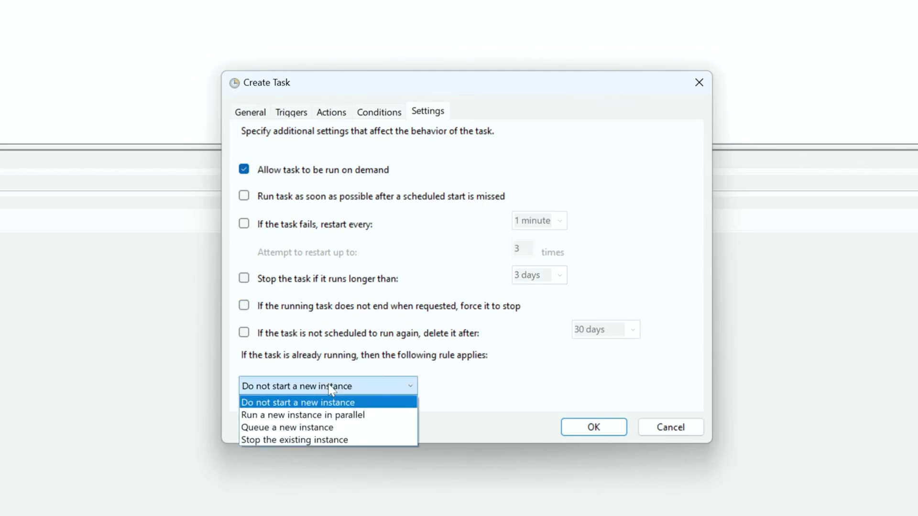
{"action": "left_click", "coordinate": [338, 427]}
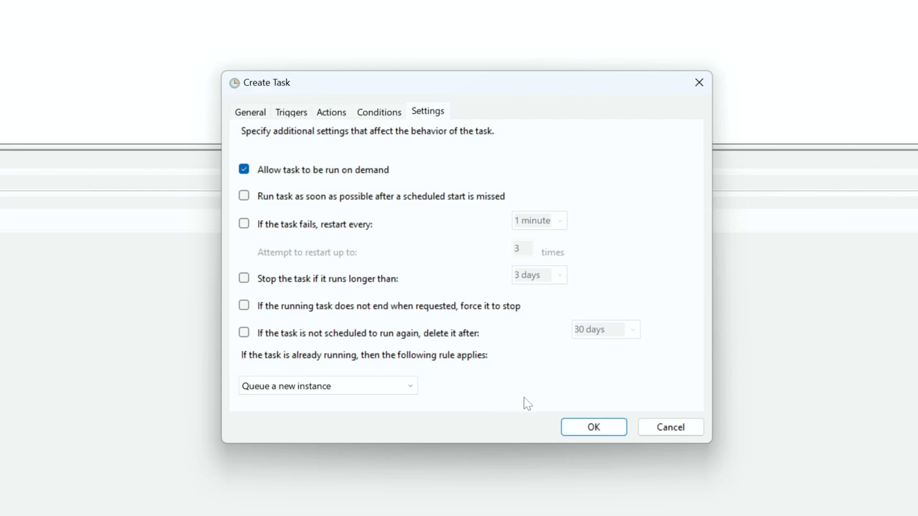
{"action": "left_click", "coordinate": [536, 351]}
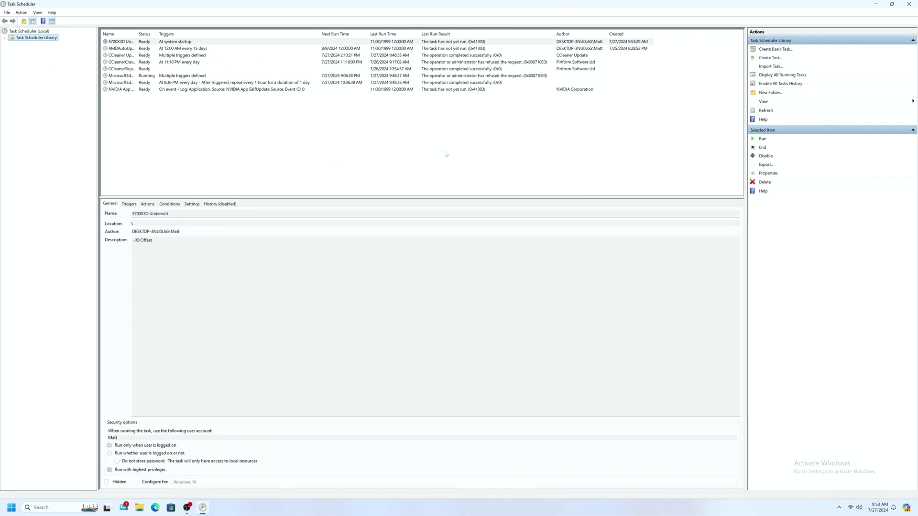